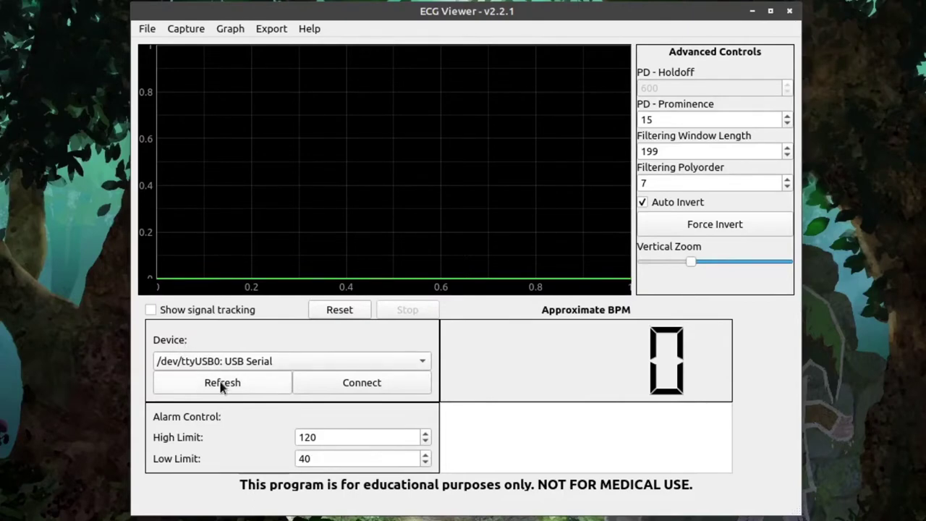
# Step: Connect to /dev/ttyUSB0: USB Serial and start streaming the live ECG at 80 BPM
pyautogui.click(267, 360)
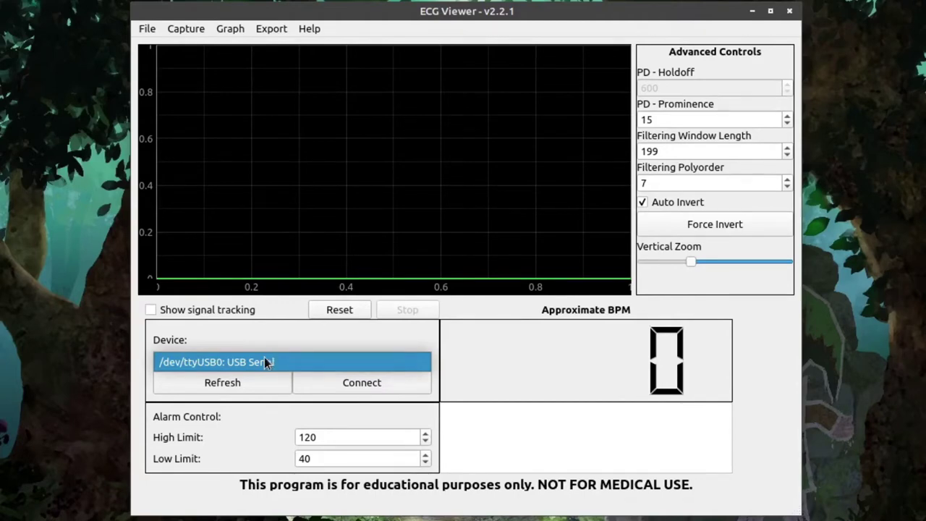
pyautogui.click(267, 362)
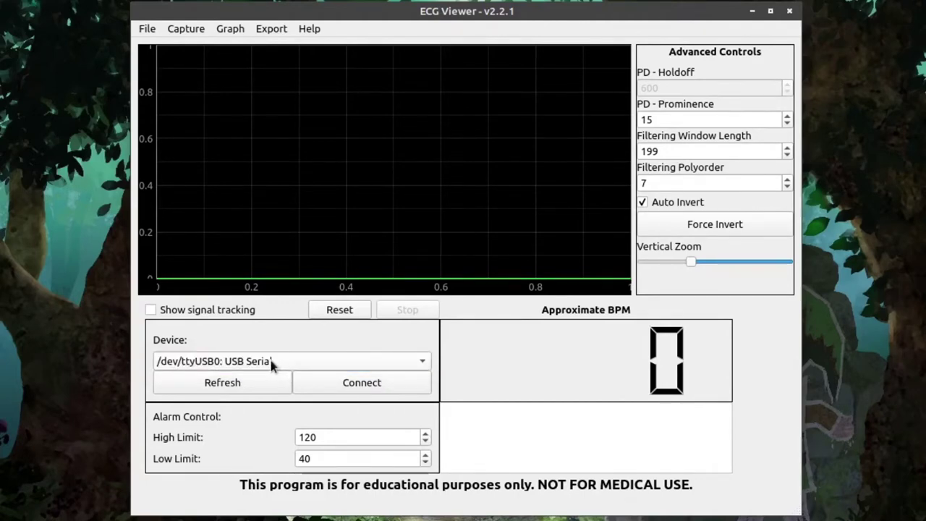
pyautogui.click(313, 391)
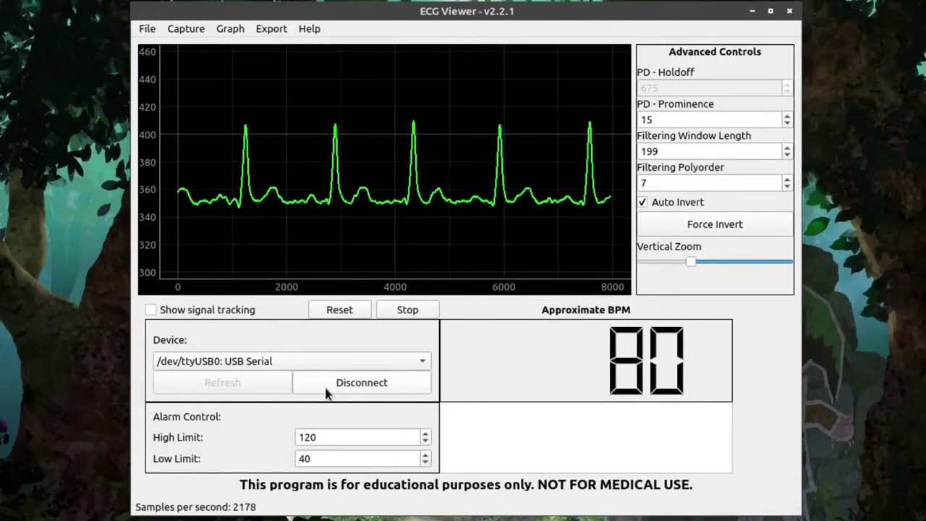
pyautogui.click(340, 390)
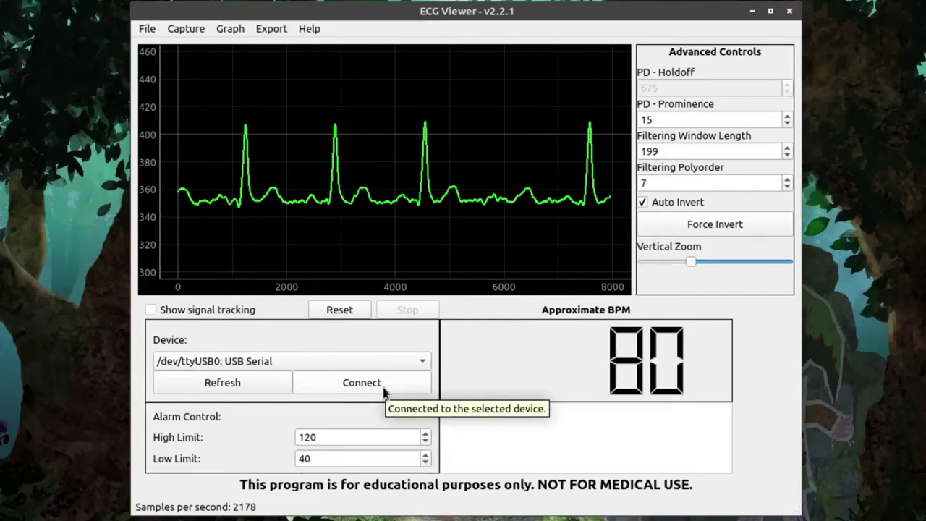
pyautogui.click(383, 390)
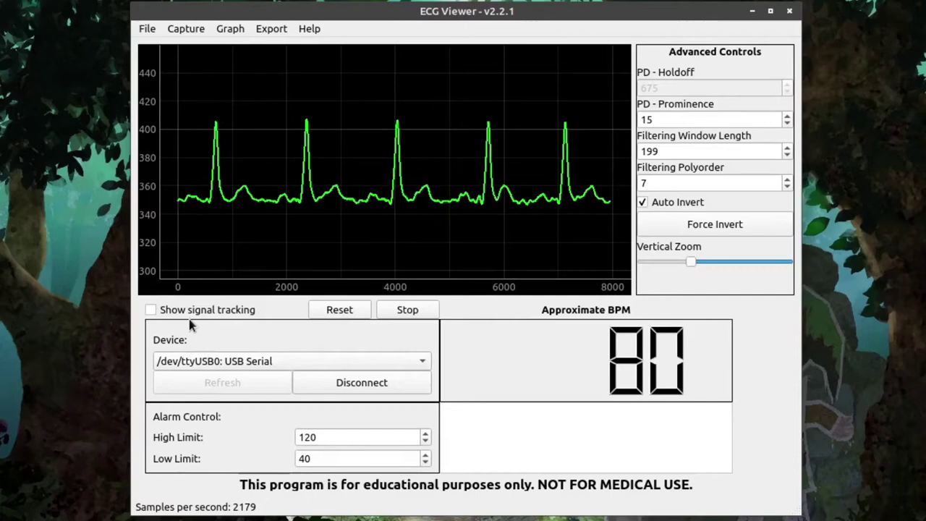
# Step: Stop, run and reset capture, then switch signal tracking on and back off
pyautogui.click(423, 312)
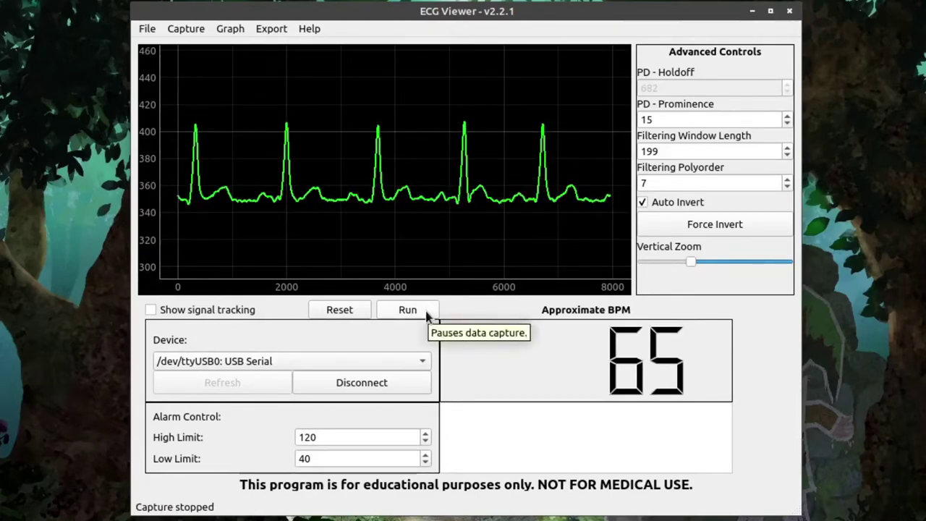
pyautogui.click(417, 312)
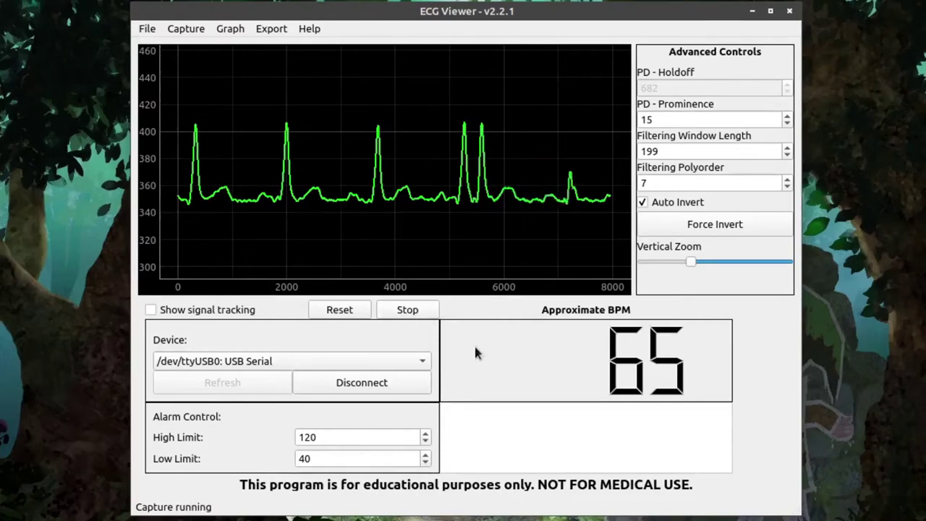
pyautogui.click(351, 316)
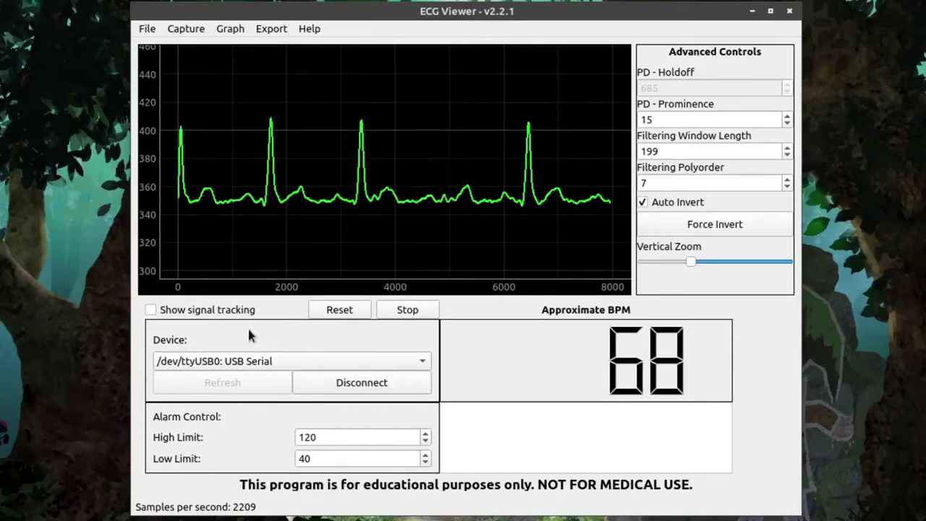
pyautogui.click(228, 310)
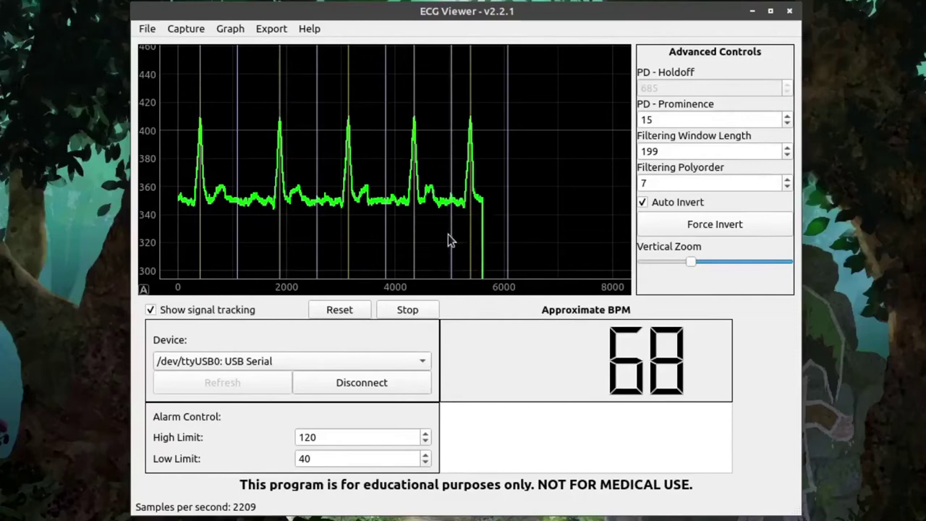
pyautogui.press('space')
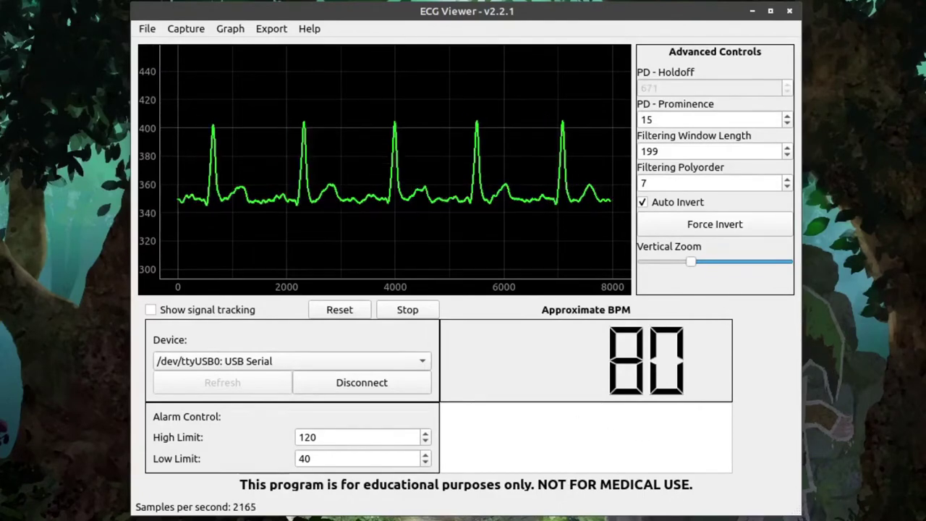
pyautogui.click(147, 28)
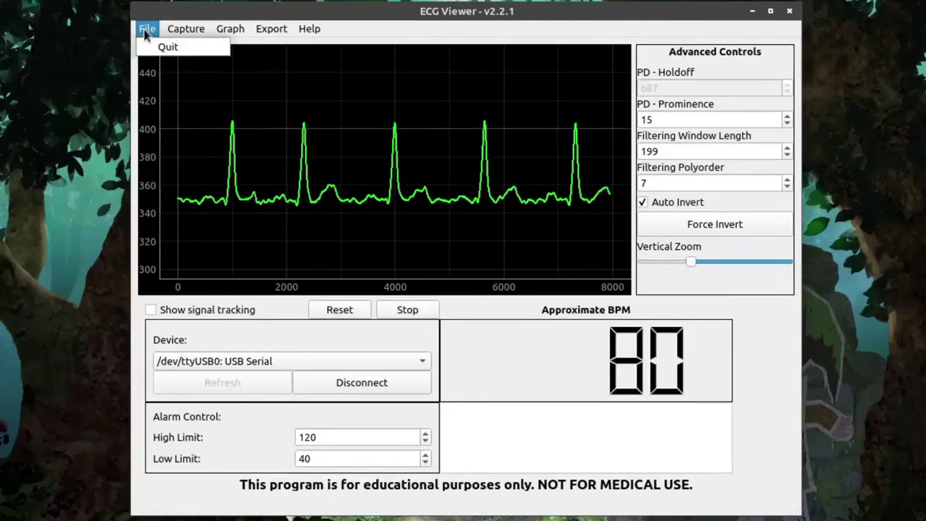
pyautogui.click(173, 26)
pyautogui.click(173, 27)
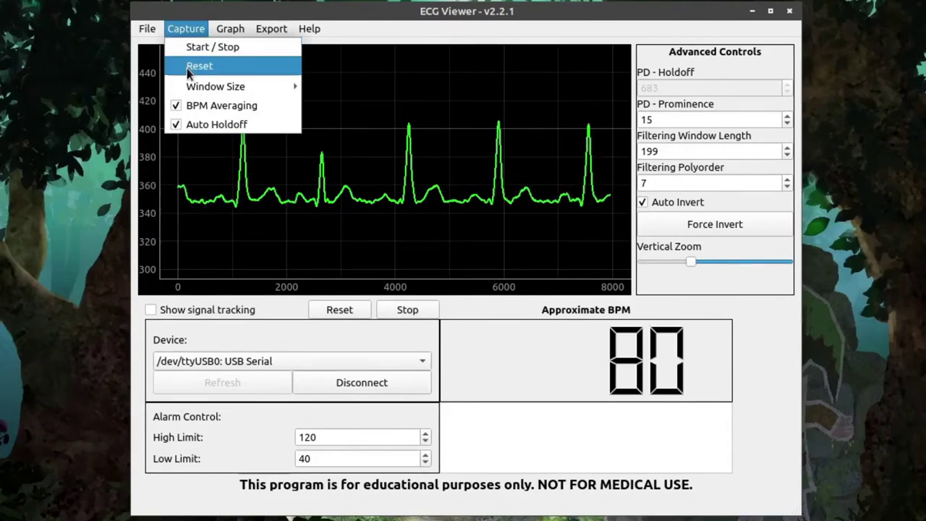
pyautogui.click(254, 107)
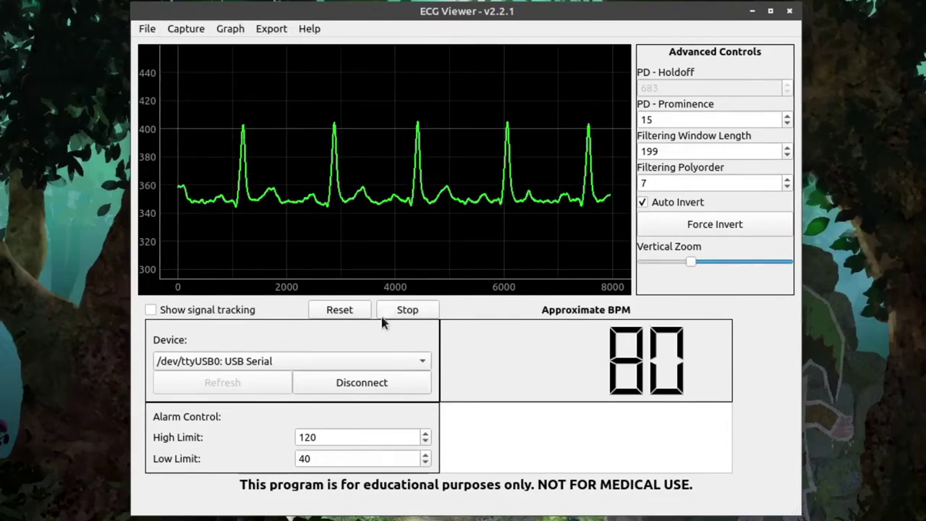
pyautogui.click(351, 312)
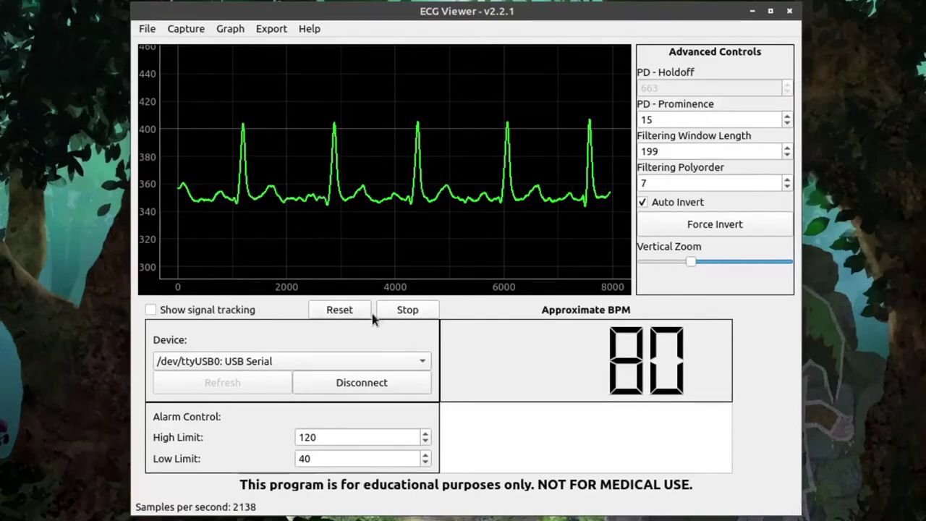
# Step: Try capture window sizes of 2000 and 10000 samples, settling on 5000
pyautogui.click(186, 28)
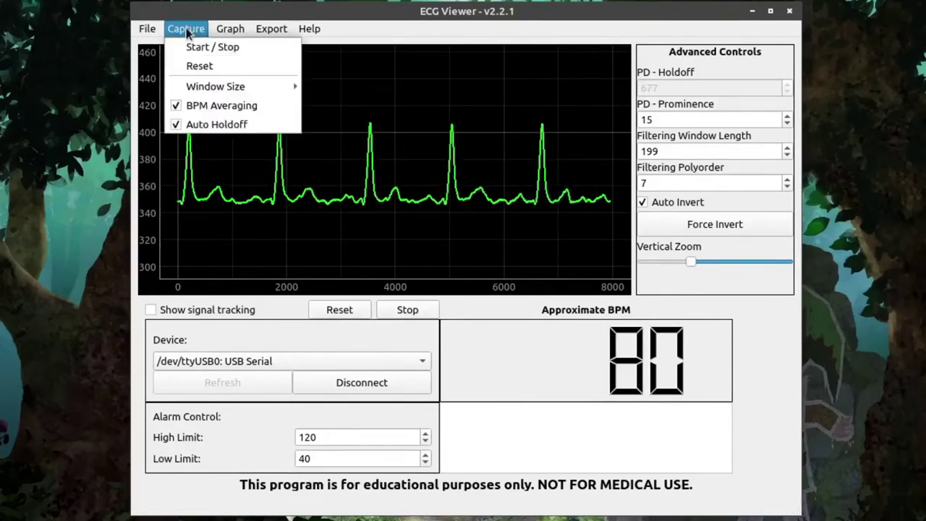
pyautogui.moveTo(215, 89)
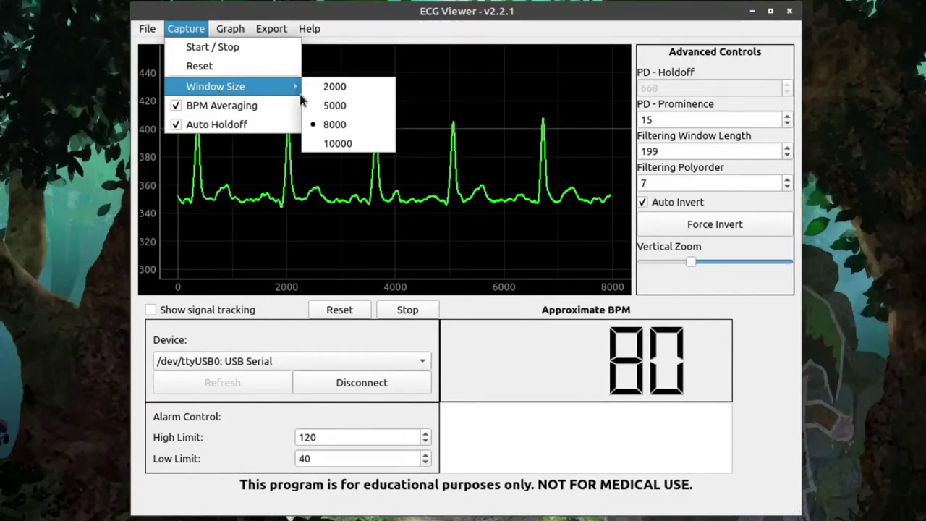
pyautogui.click(329, 90)
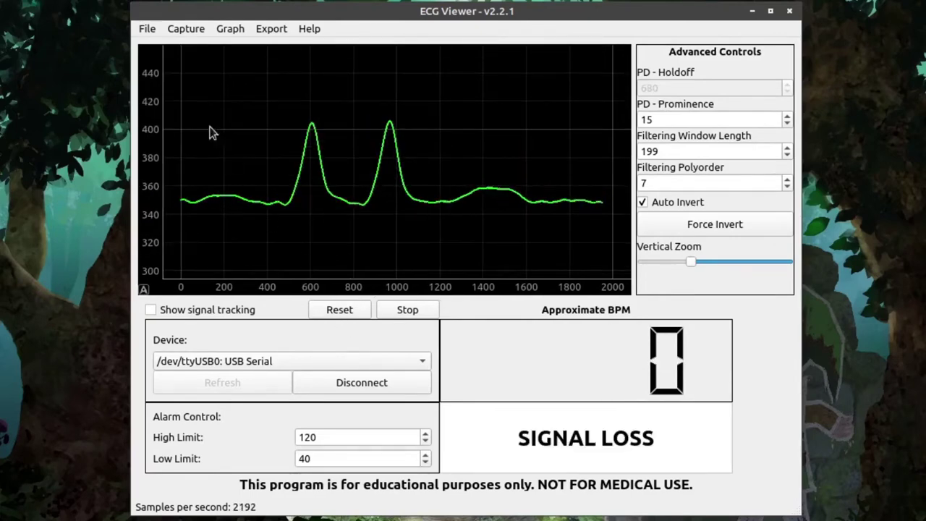
pyautogui.click(186, 28)
pyautogui.moveTo(281, 88)
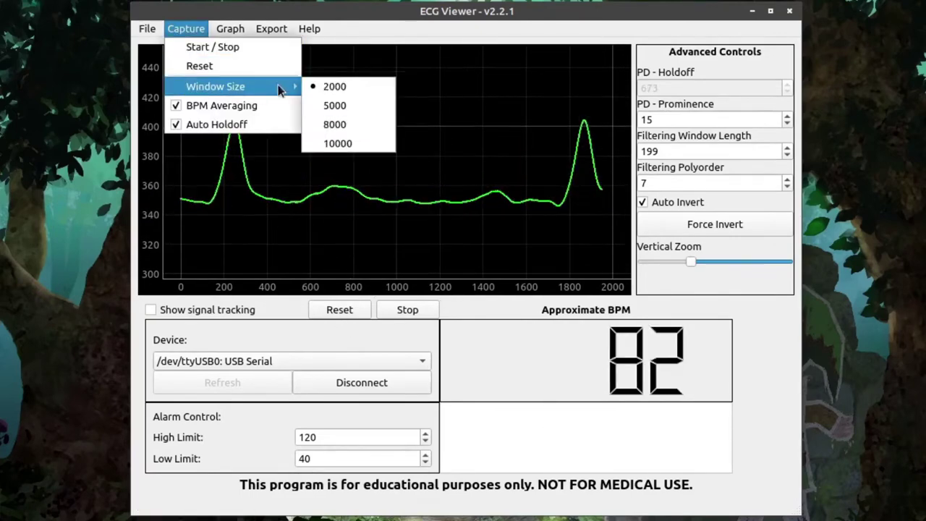
pyautogui.click(335, 142)
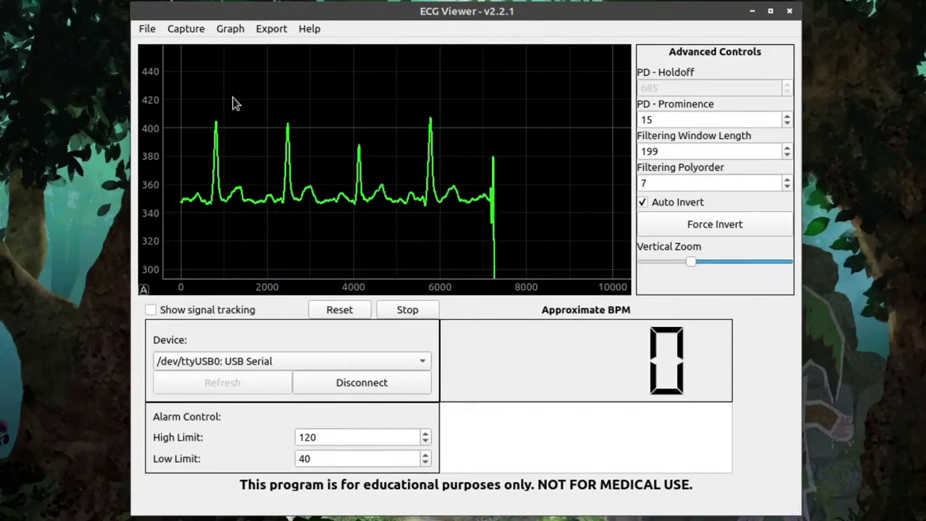
pyautogui.click(184, 28)
pyautogui.moveTo(206, 86)
pyautogui.click(323, 105)
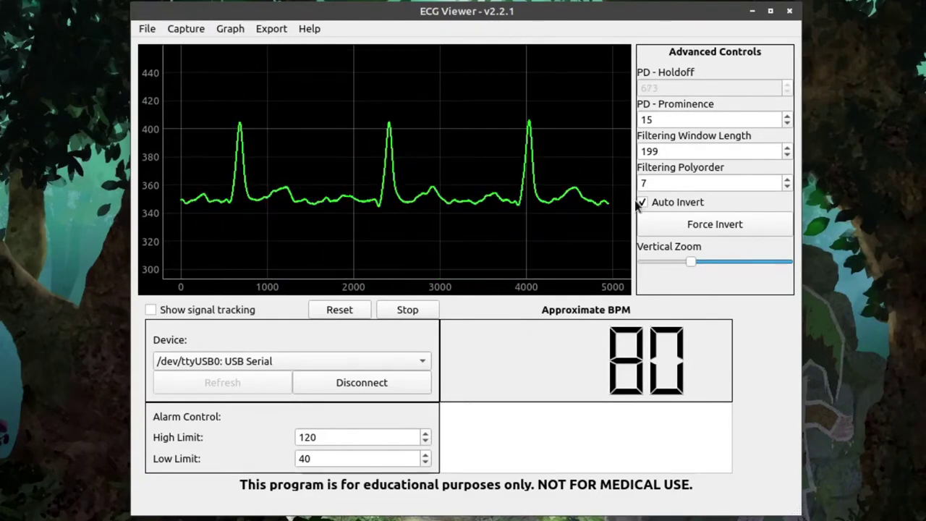
# Step: Keep the graph refresh rate at 30 FPS and turn off Bold Line for a thin trace
pyautogui.click(230, 29)
pyautogui.moveTo(253, 47)
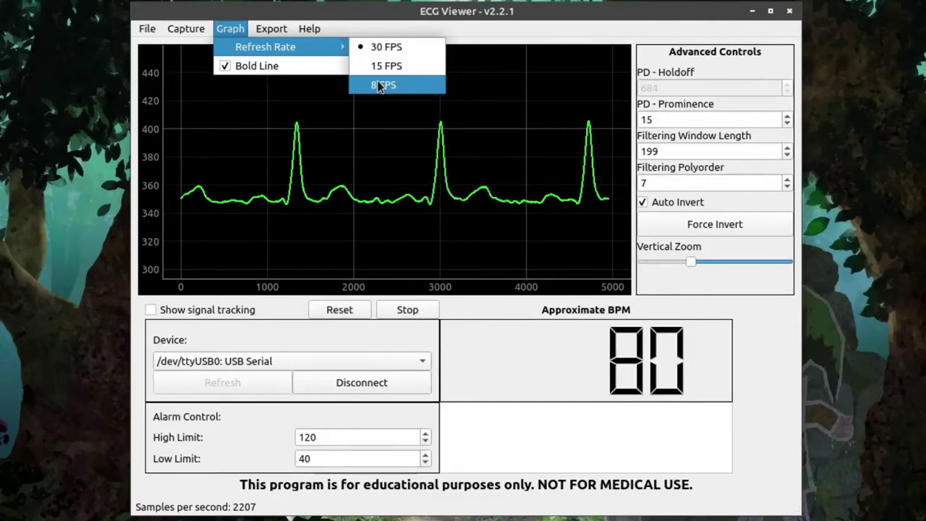
pyautogui.click(272, 96)
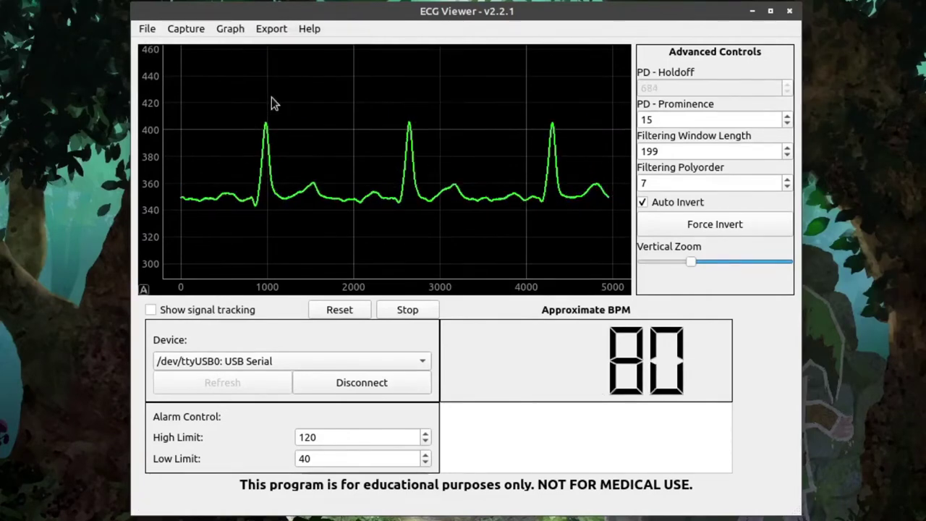
pyautogui.click(230, 29)
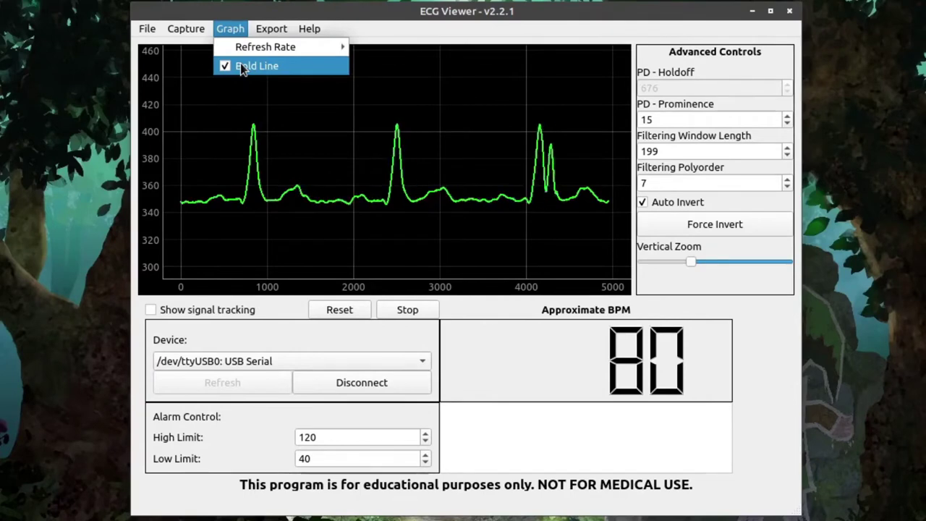
pyautogui.click(242, 66)
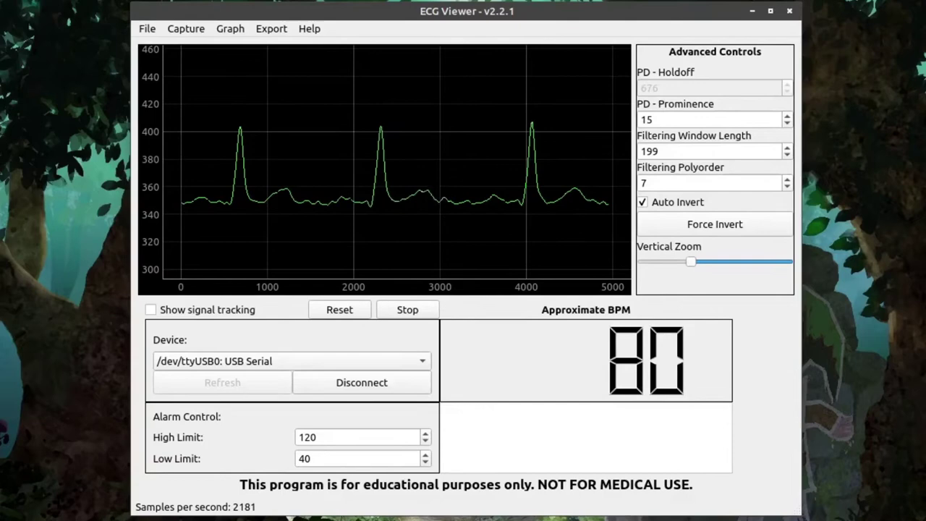
pyautogui.click(272, 30)
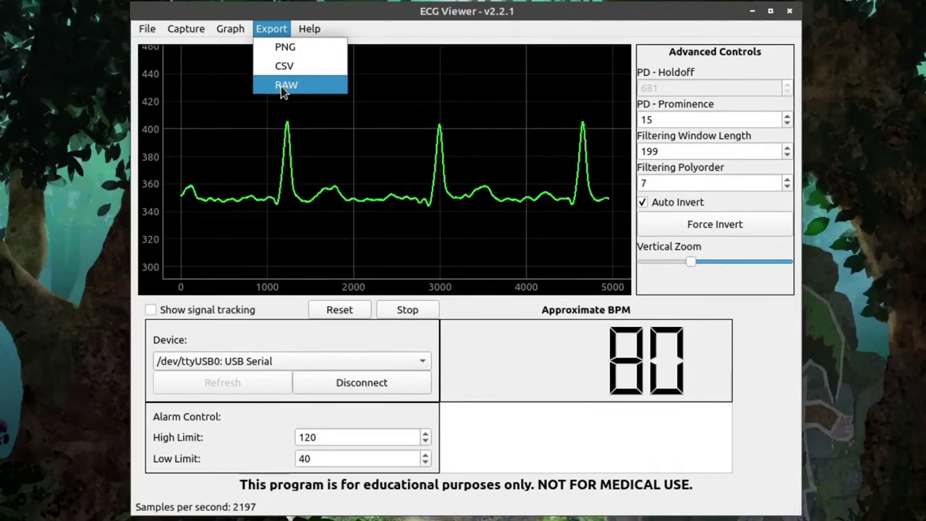
pyautogui.moveTo(186, 28)
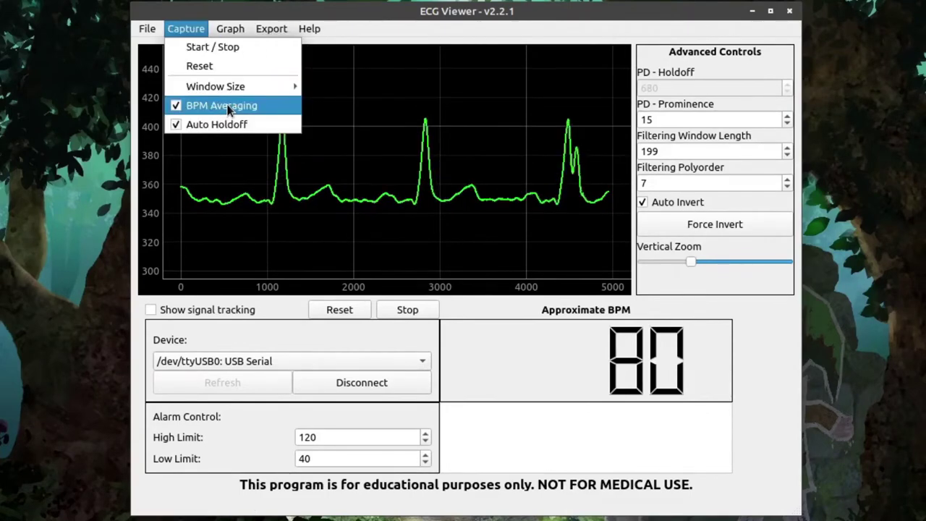
pyautogui.click(364, 211)
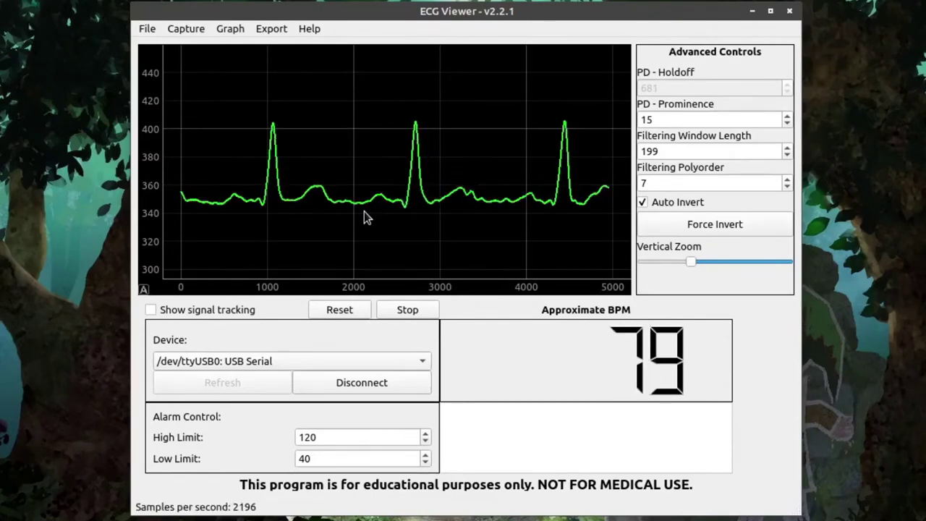
pyautogui.click(188, 28)
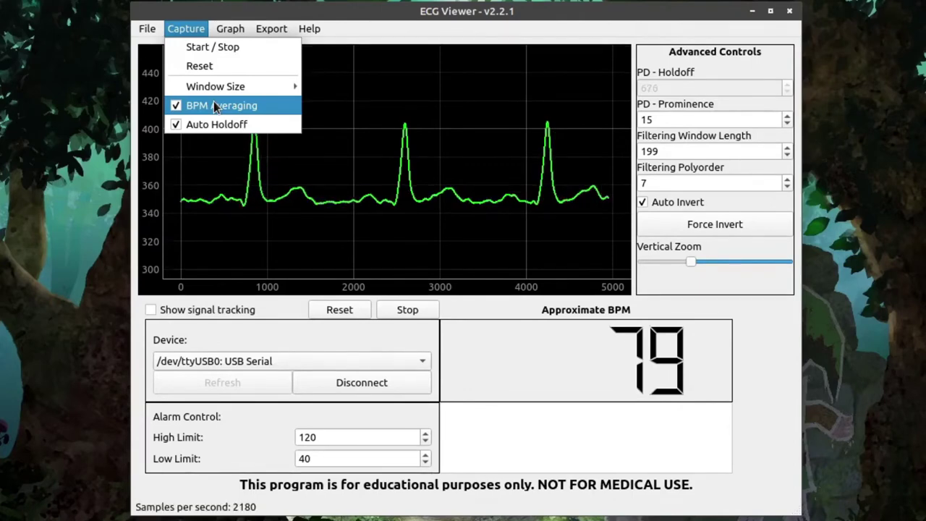
pyautogui.click(528, 351)
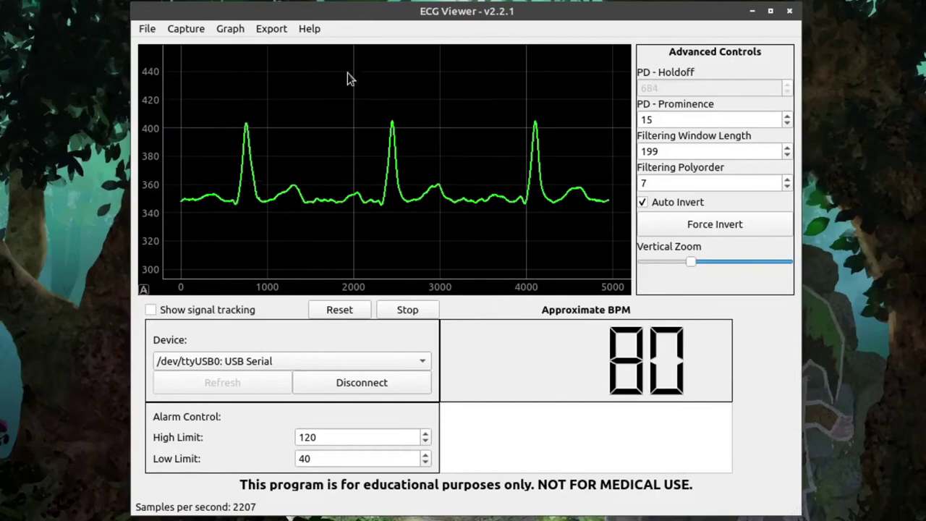
pyautogui.click(186, 28)
pyautogui.click(217, 103)
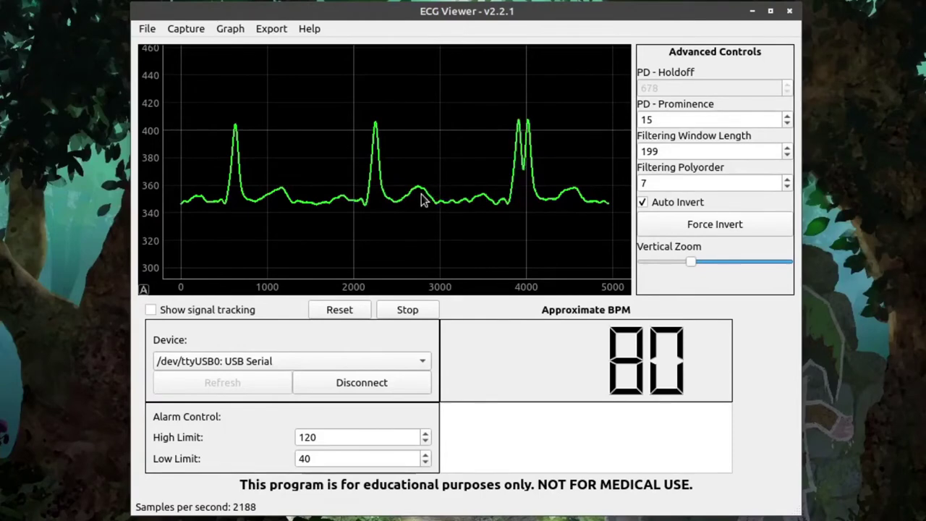
# Step: Uncheck Auto Holdoff in the Capture menu so PD-Holdoff 685 becomes editable
pyautogui.click(202, 30)
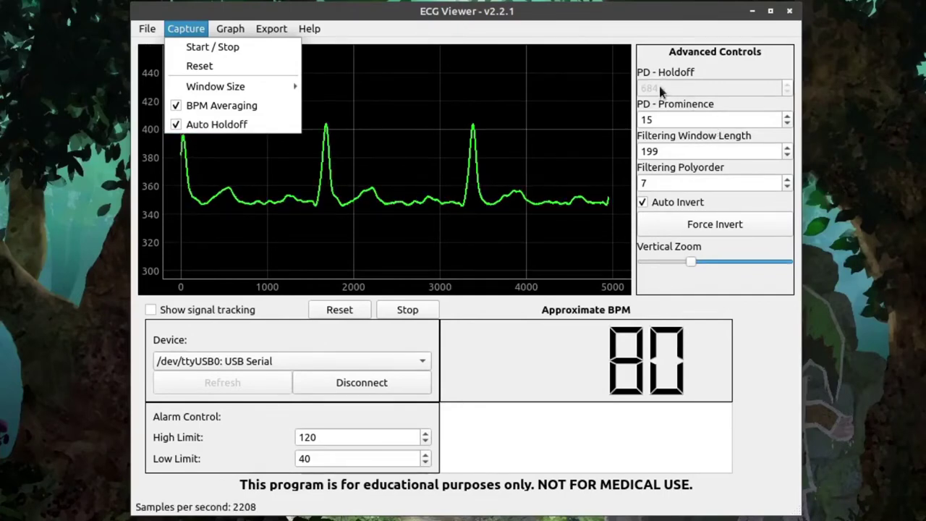
pyautogui.click(249, 124)
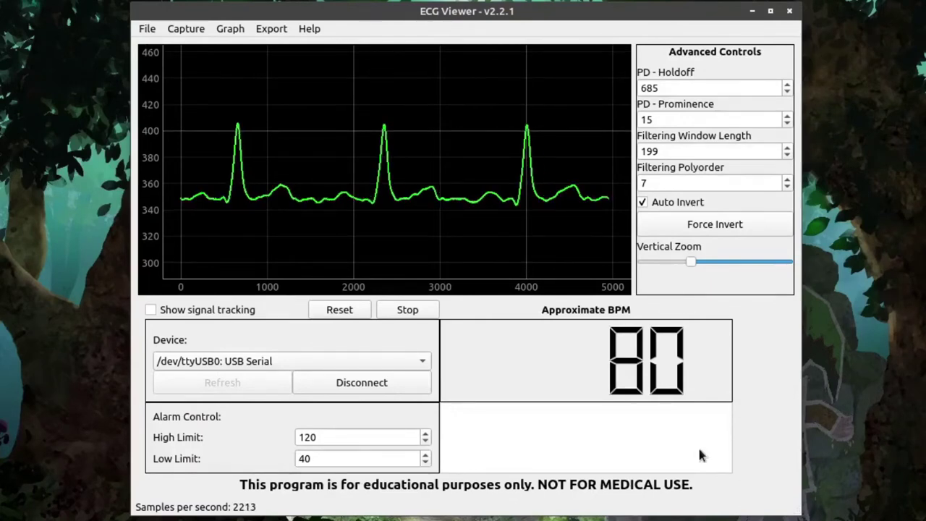
# Step: Turn on Show signal tracking and stop capture to freeze the trace
pyautogui.click(207, 309)
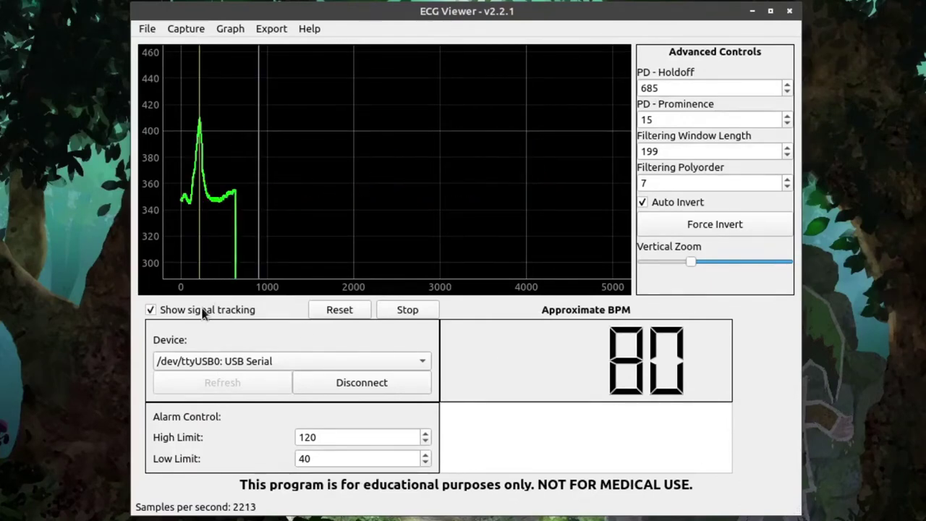
pyautogui.click(407, 310)
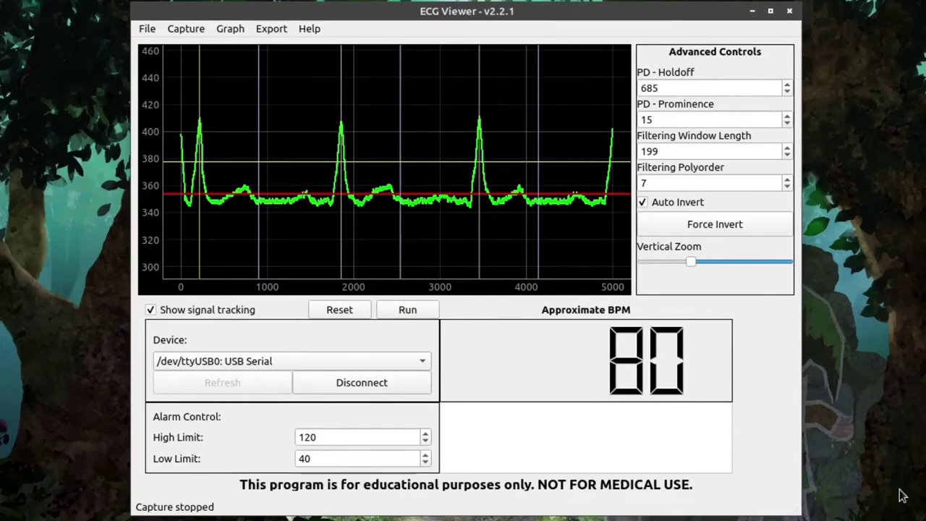
# Step: Enter 600 as the PD-Holdoff value and resume live capture
pyautogui.doubleClick(648, 87)
pyautogui.write('600')
pyautogui.press('Return')
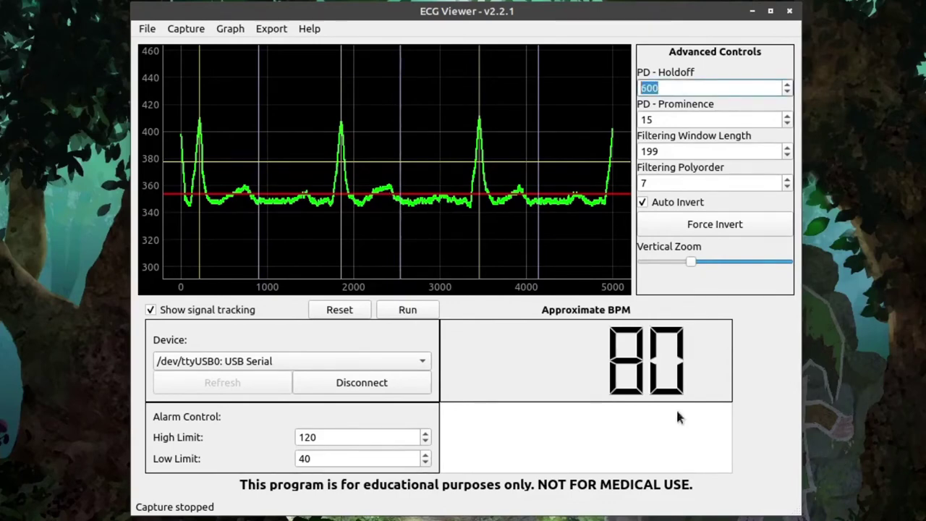
pyautogui.click(421, 309)
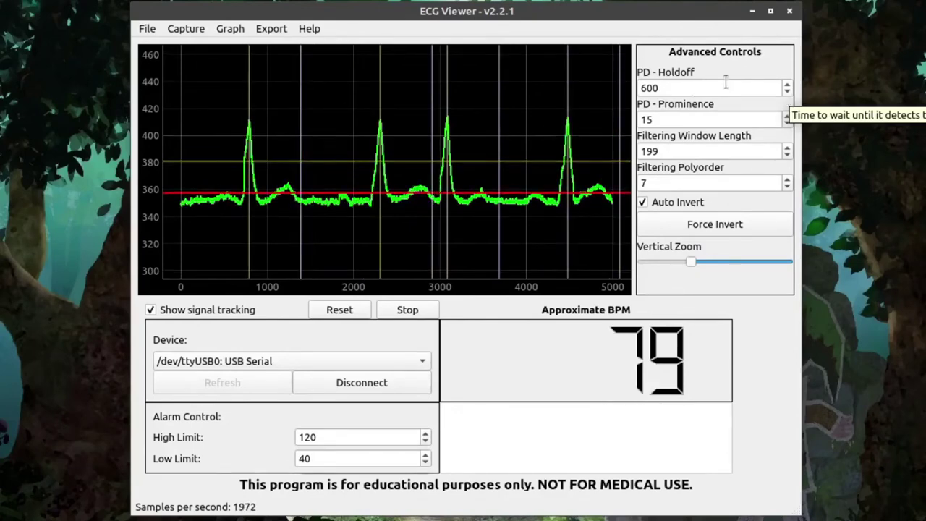
# Step: Step PD-Holdoff down, up and back, settling on 500 with BPM reading 78
pyautogui.click(786, 92)
pyautogui.click(786, 92)
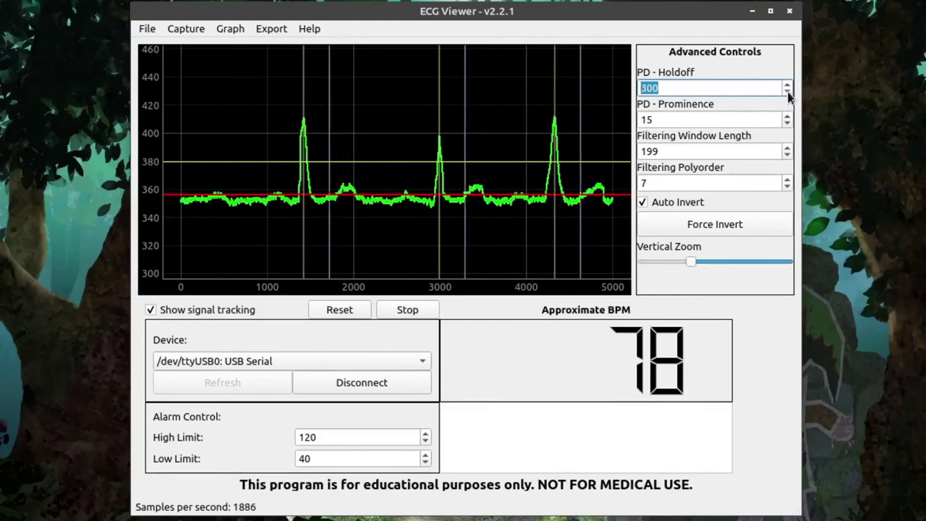
pyautogui.click(787, 93)
pyautogui.click(787, 85)
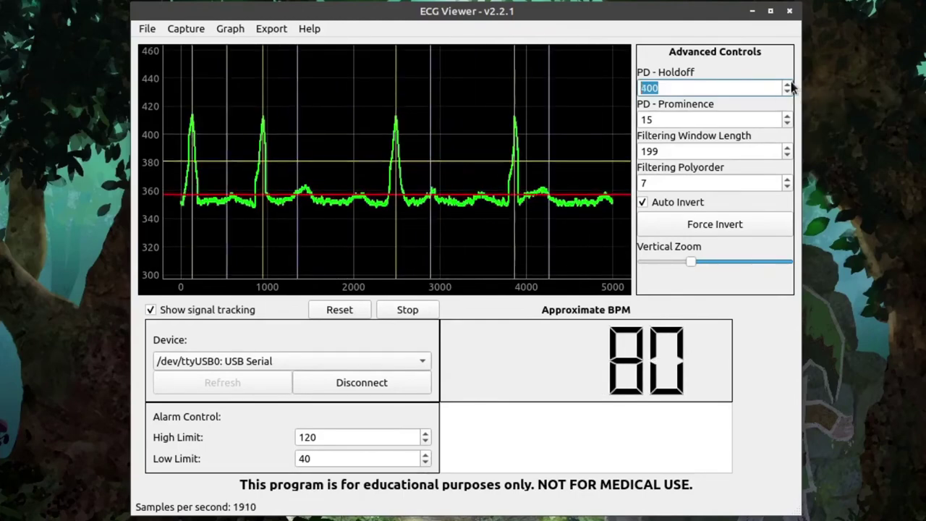
pyautogui.click(787, 84)
pyautogui.click(787, 85)
pyautogui.click(787, 85)
pyautogui.click(787, 85)
pyautogui.click(787, 92)
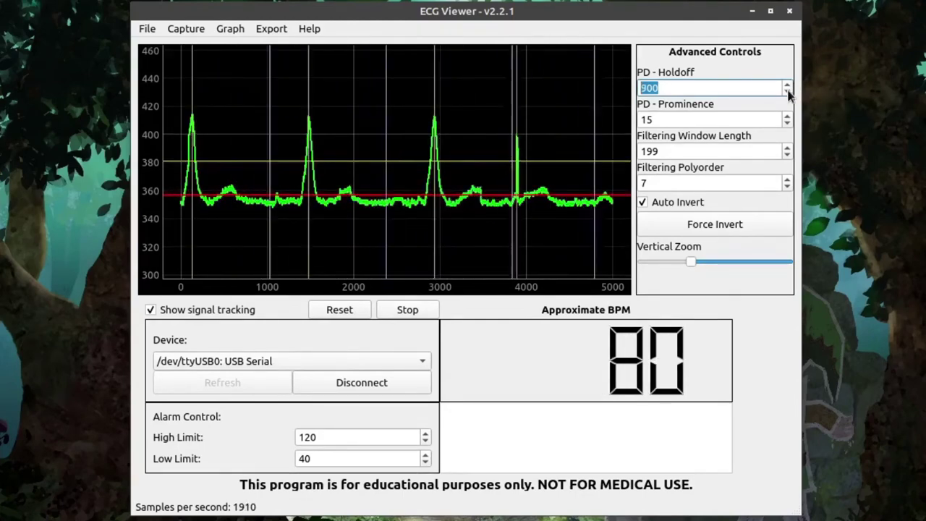
pyautogui.click(786, 92)
pyautogui.click(787, 92)
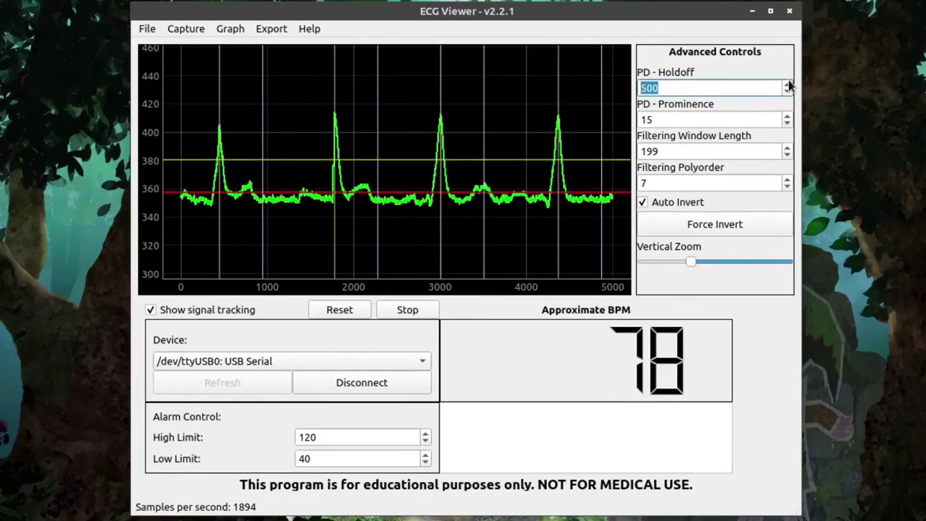
# Step: Scroll PD-Holdoff up to 1784, then stop and restart capture so BPM reads 66
pyautogui.scroll(7, 789, 85)
pyautogui.scroll(7, 786, 88)
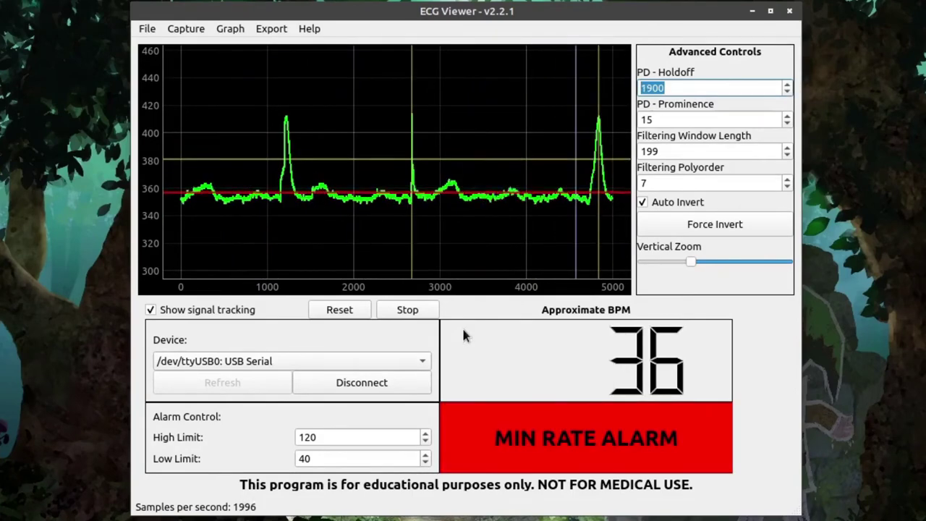
pyautogui.click(418, 311)
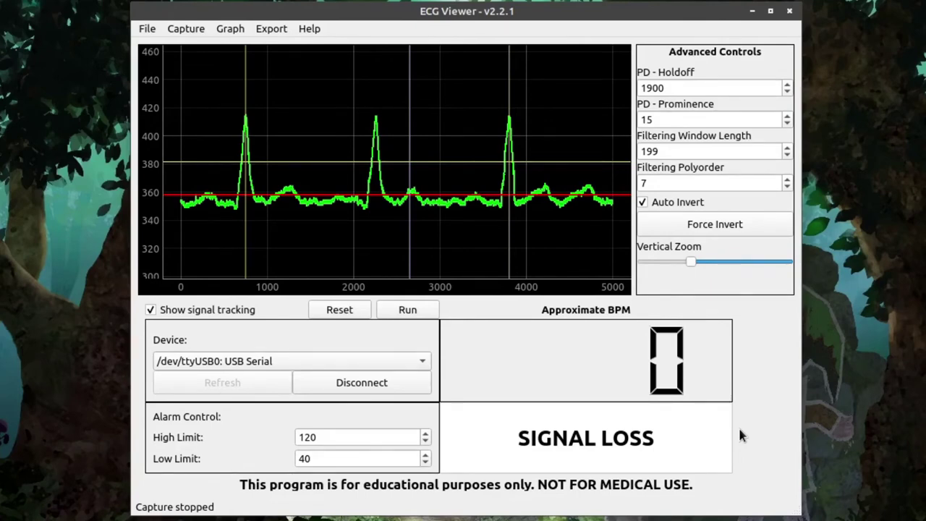
pyautogui.click(407, 308)
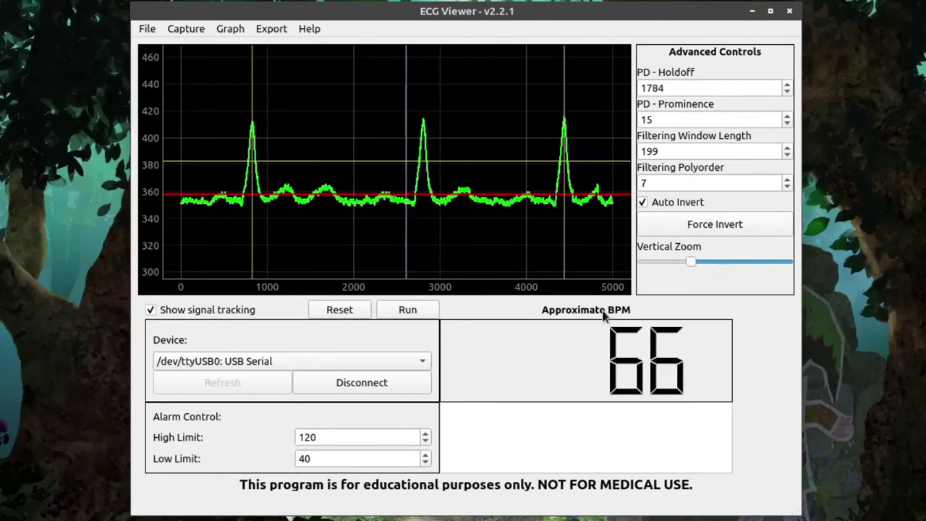
# Step: Re-enable Capture > Auto Holdoff, run capture briefly, then stop it with Space at 80 BPM
pyautogui.click(182, 28)
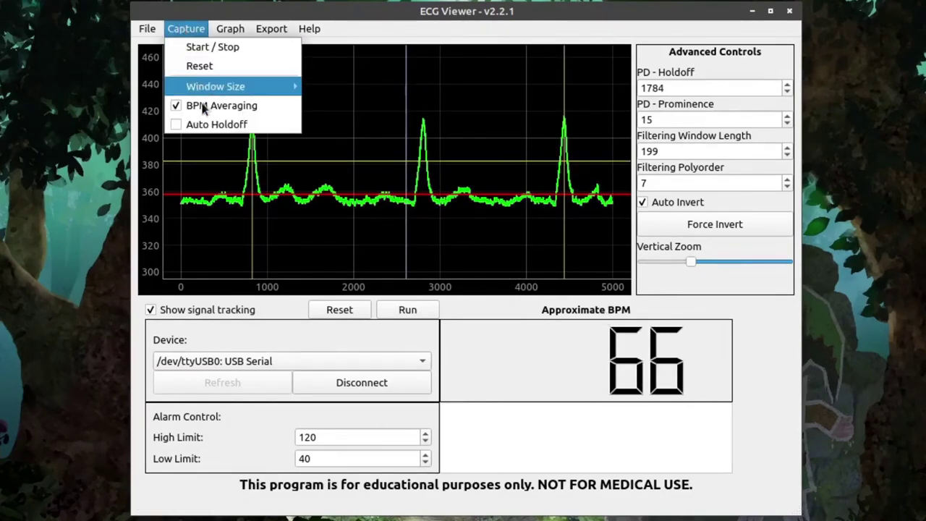
pyautogui.click(204, 123)
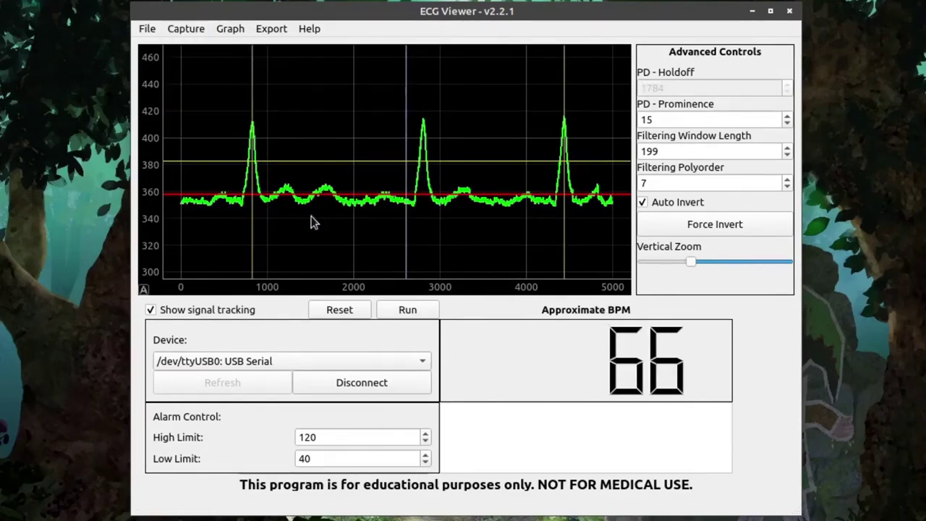
pyautogui.click(407, 310)
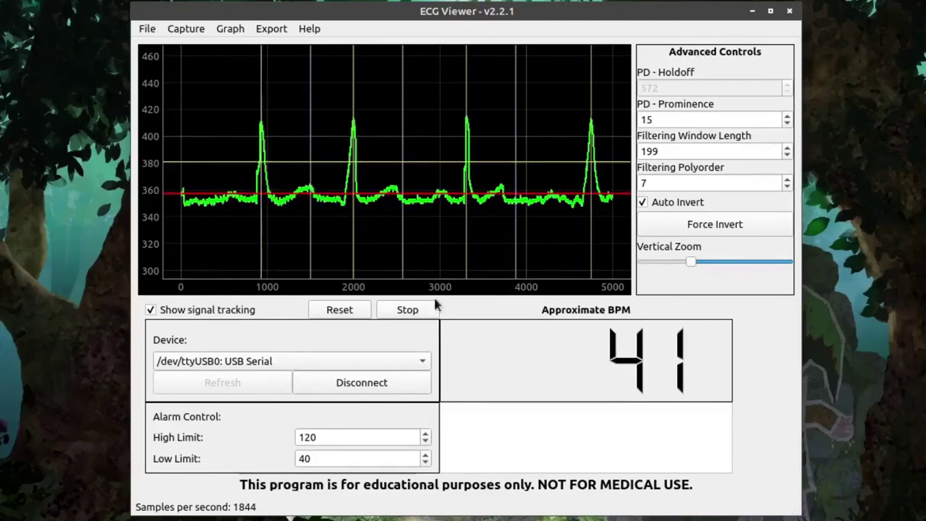
pyautogui.press('space')
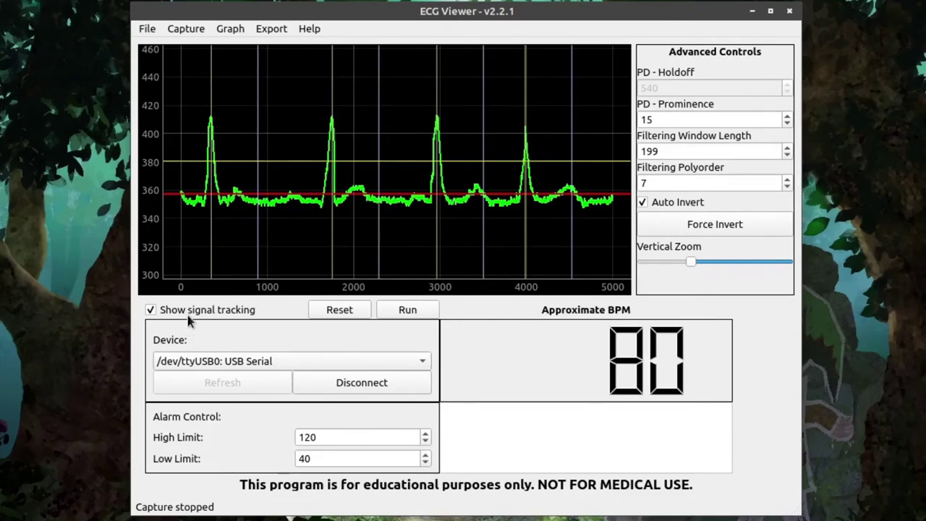
# Step: Hide signal tracking and restart capture with Ctrl+R, streaming at 80 BPM
pyautogui.click(150, 310)
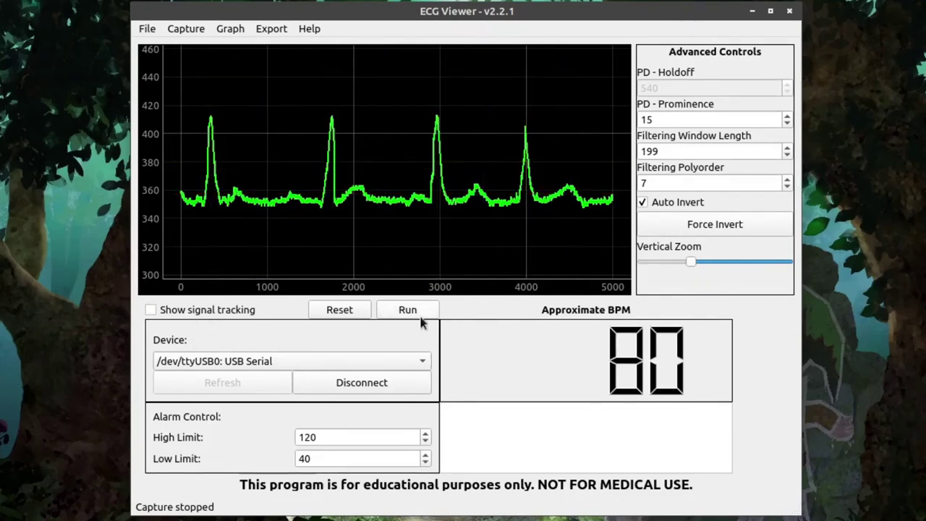
pyautogui.hotkey('ctrl', 'r')
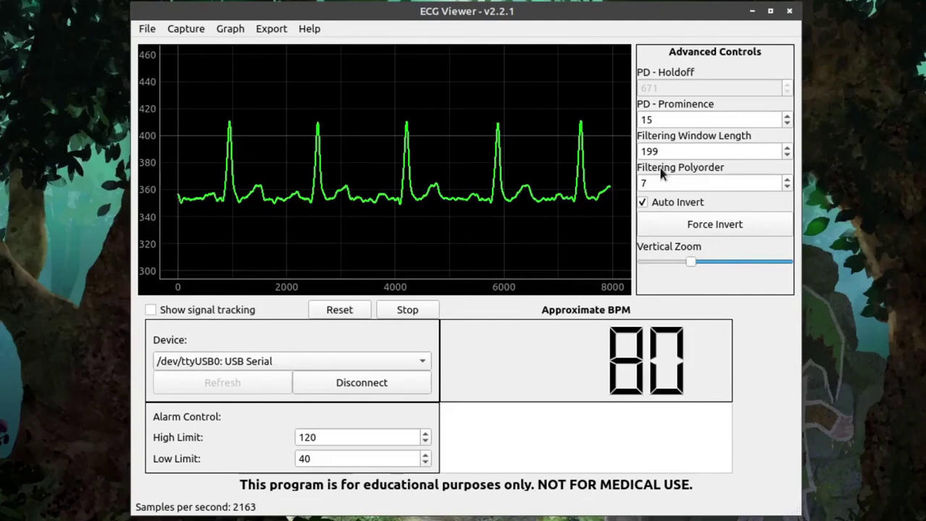
# Step: Try Filtering Window Length values 89, 17, 49 and 205, then restore it to 199
pyautogui.doubleClick(728, 151)
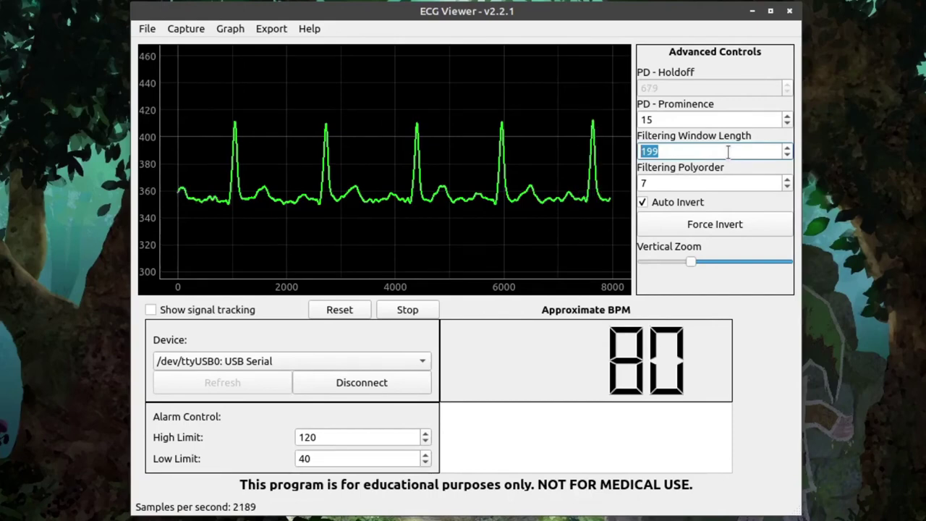
pyautogui.write('89')
pyautogui.press('Return')
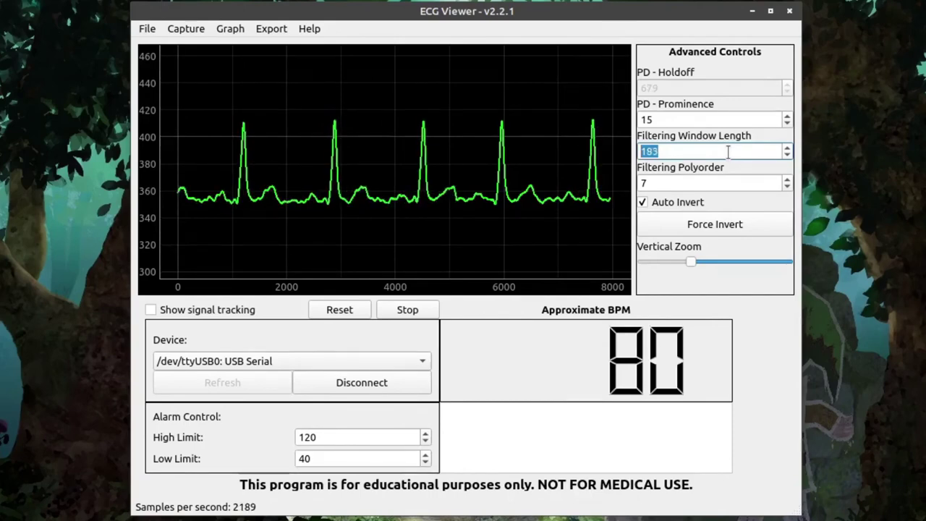
pyautogui.write('17')
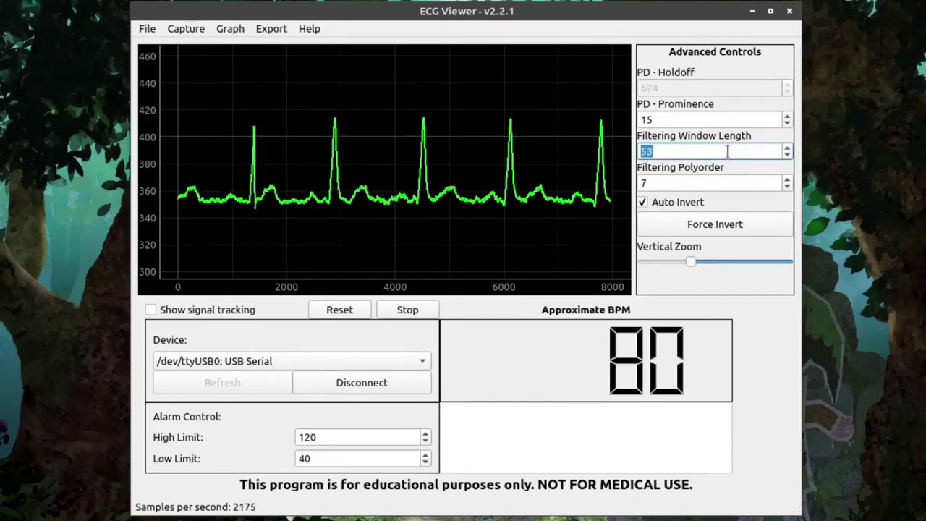
pyautogui.press('Return')
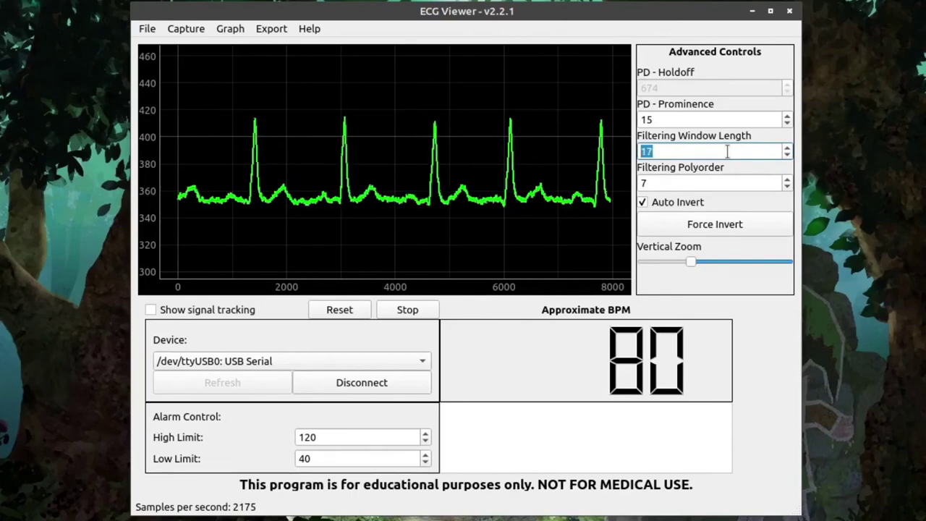
pyautogui.write('49')
pyautogui.press('Return')
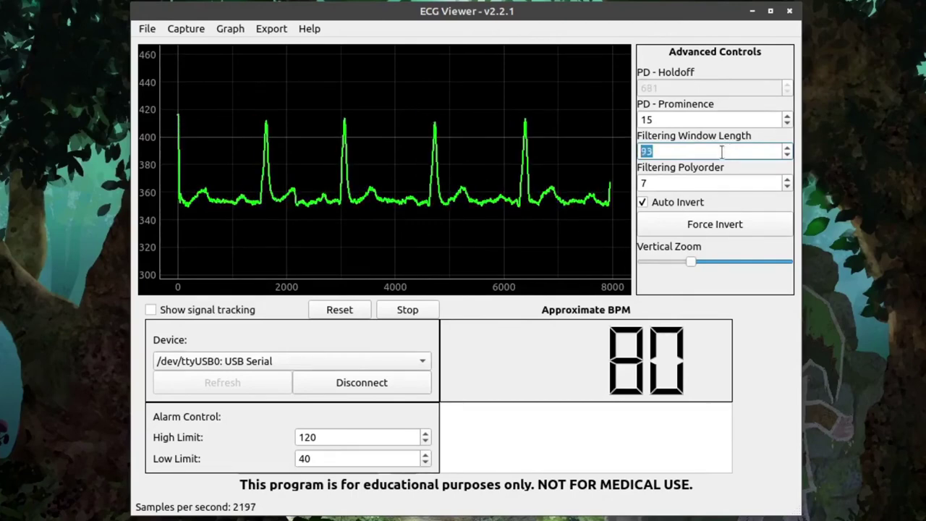
pyautogui.write('205')
pyautogui.press('Return')
pyautogui.write('199')
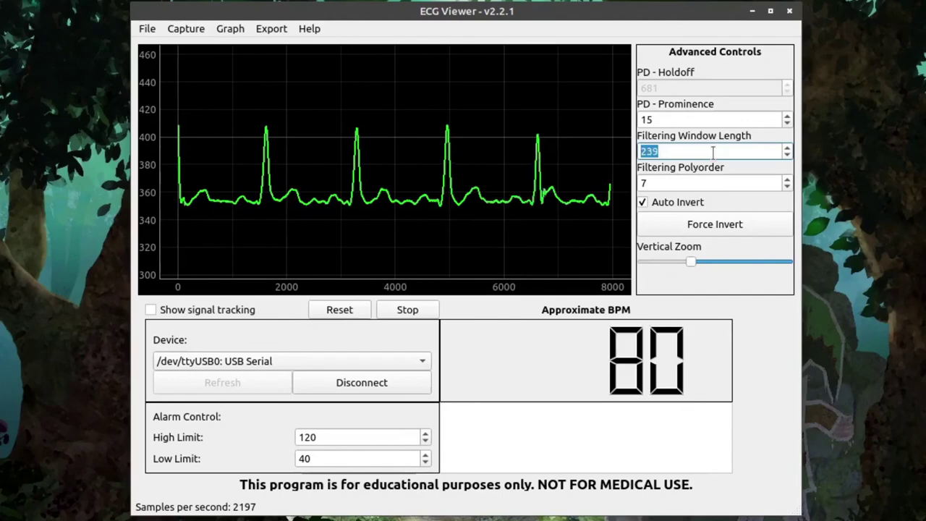
pyautogui.press('Return')
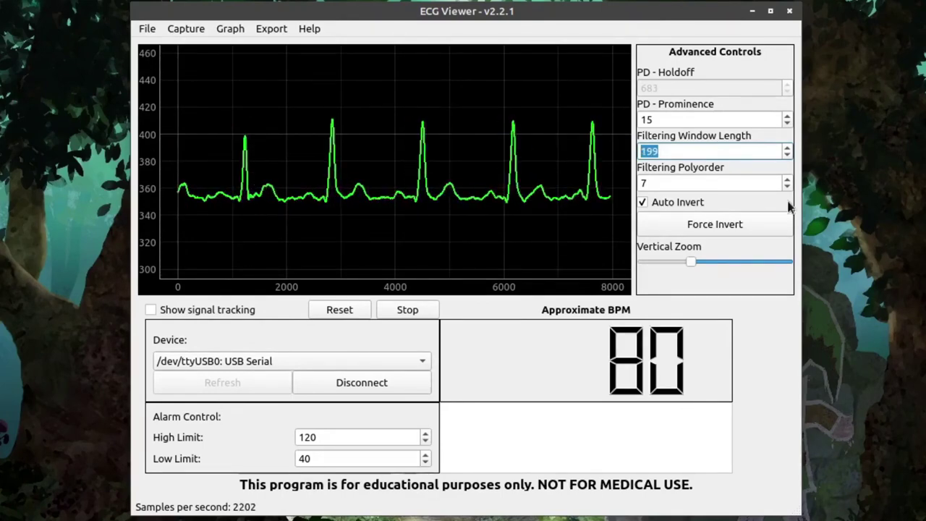
# Step: Lower Filtering Polyorder toward 1 to compare, then set it back to 7
pyautogui.click(786, 187)
pyautogui.click(786, 186)
pyautogui.click(786, 187)
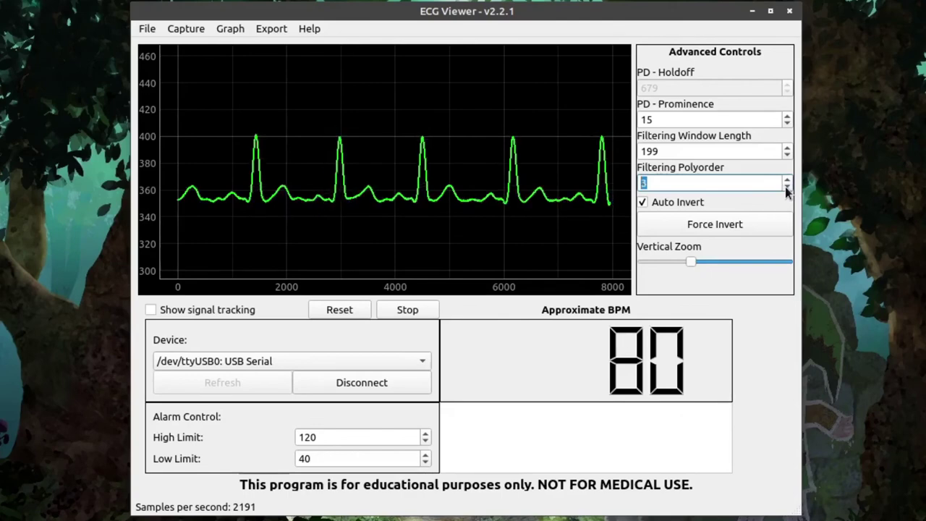
pyautogui.click(786, 186)
pyautogui.click(786, 186)
pyautogui.click(786, 187)
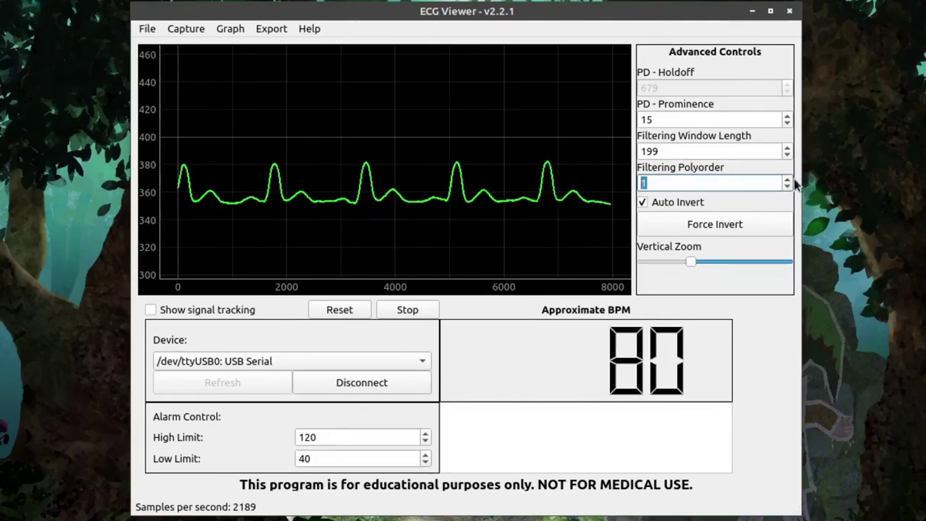
pyautogui.write('7')
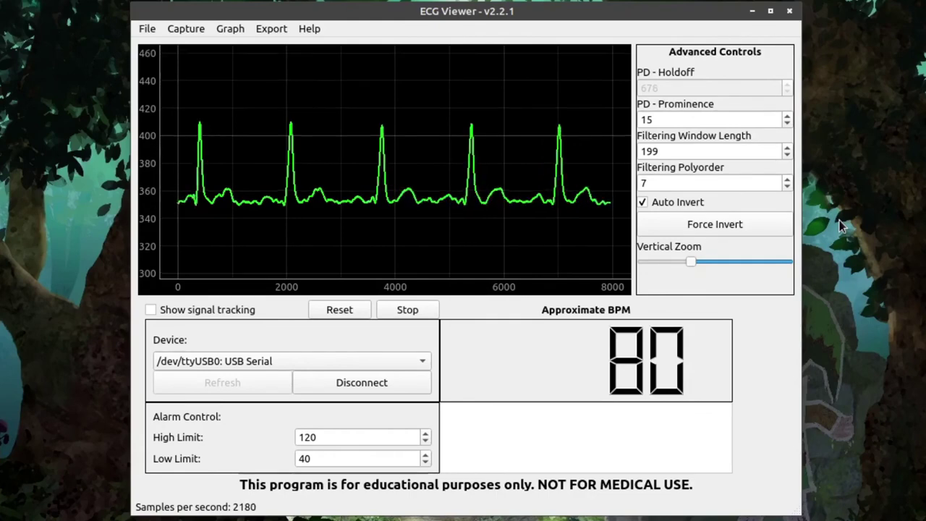
# Step: Enable Force Invert and raise Vertical Zoom slightly so the axis spans 300 to 460
pyautogui.click(690, 221)
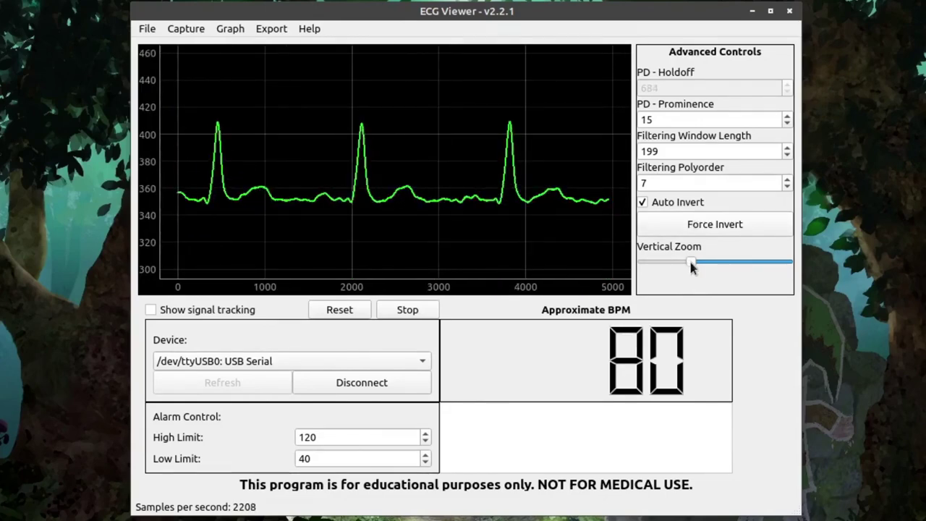
pyautogui.moveTo(690, 263)
pyautogui.mouseDown()
pyautogui.moveTo(778, 265)
pyautogui.moveTo(678, 267)
pyautogui.moveTo(768, 261)
pyautogui.moveTo(694, 262)
pyautogui.mouseUp()
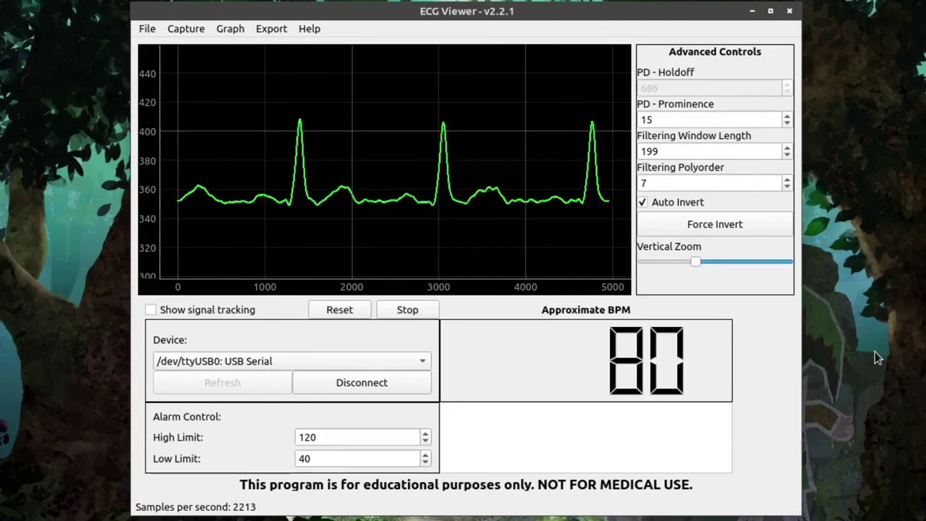
pyautogui.click(309, 29)
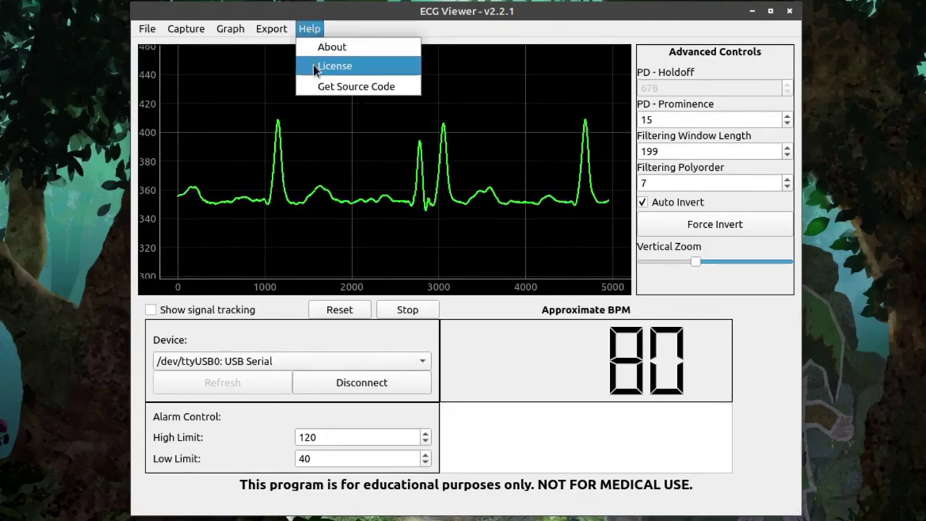
pyautogui.click(554, 136)
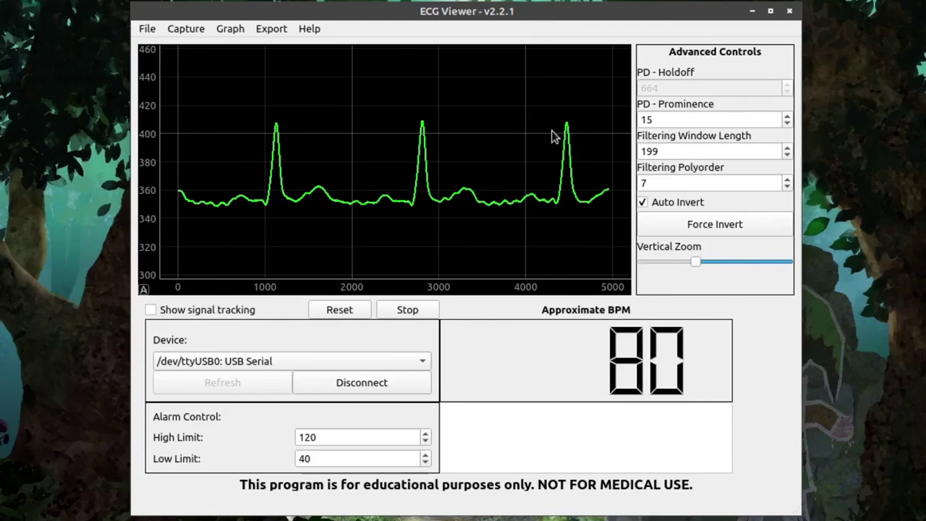